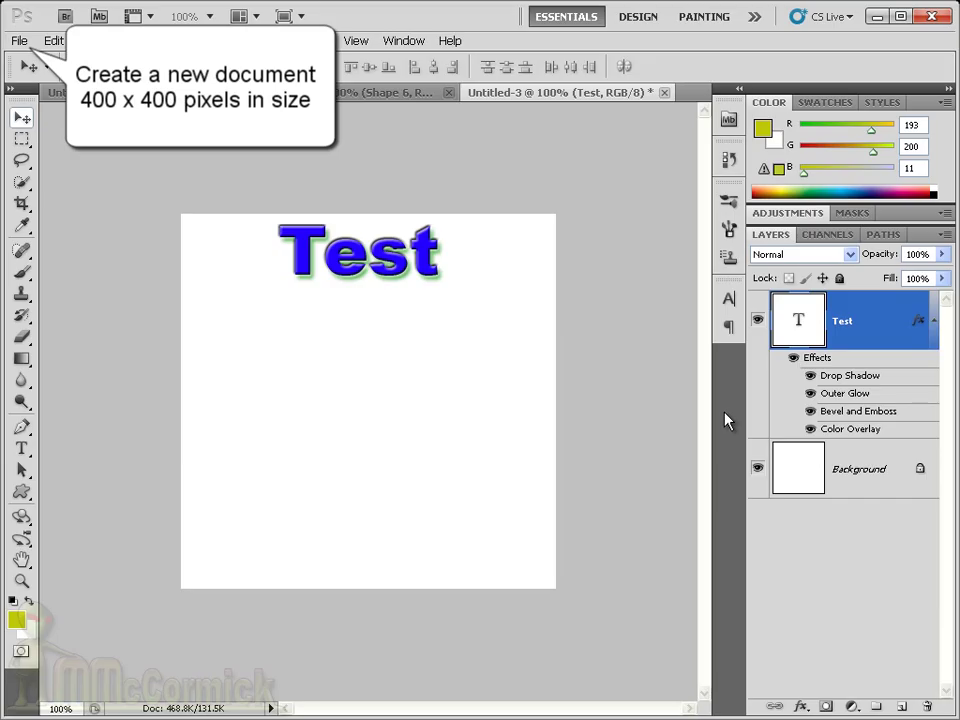
Create a new 400 x 400 pixel document with a white background.
left_click(20, 41)
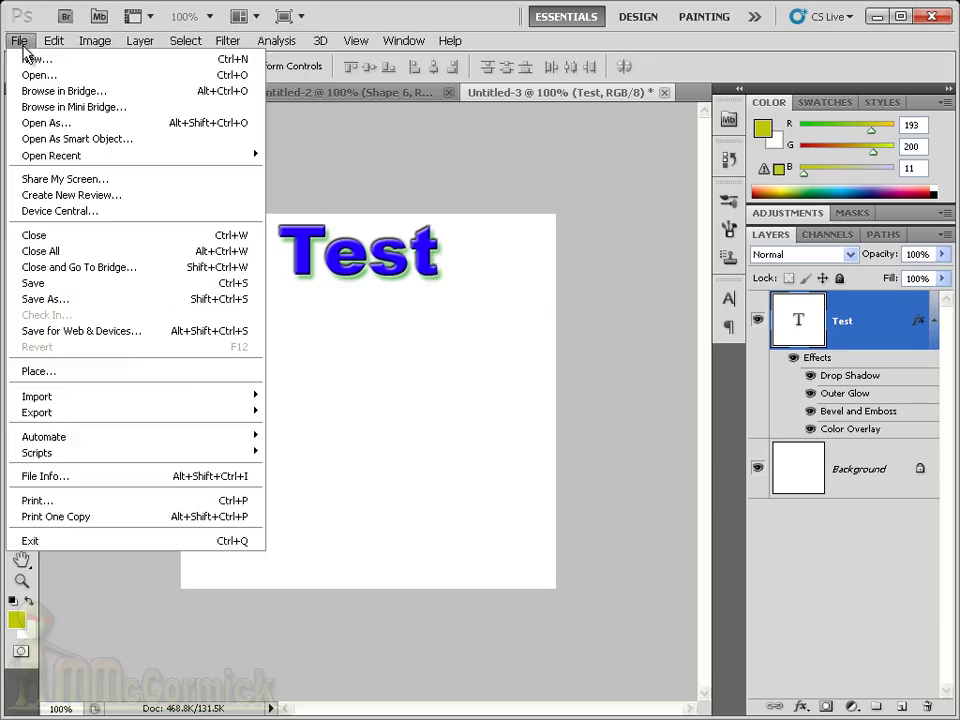
left_click(124, 68)
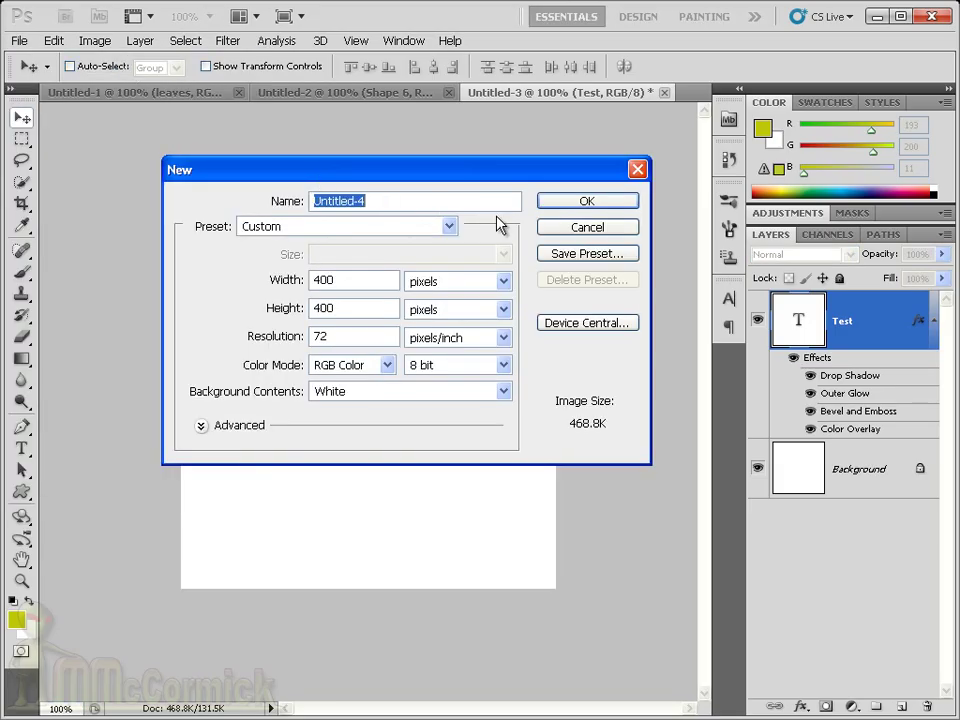
left_click(629, 205)
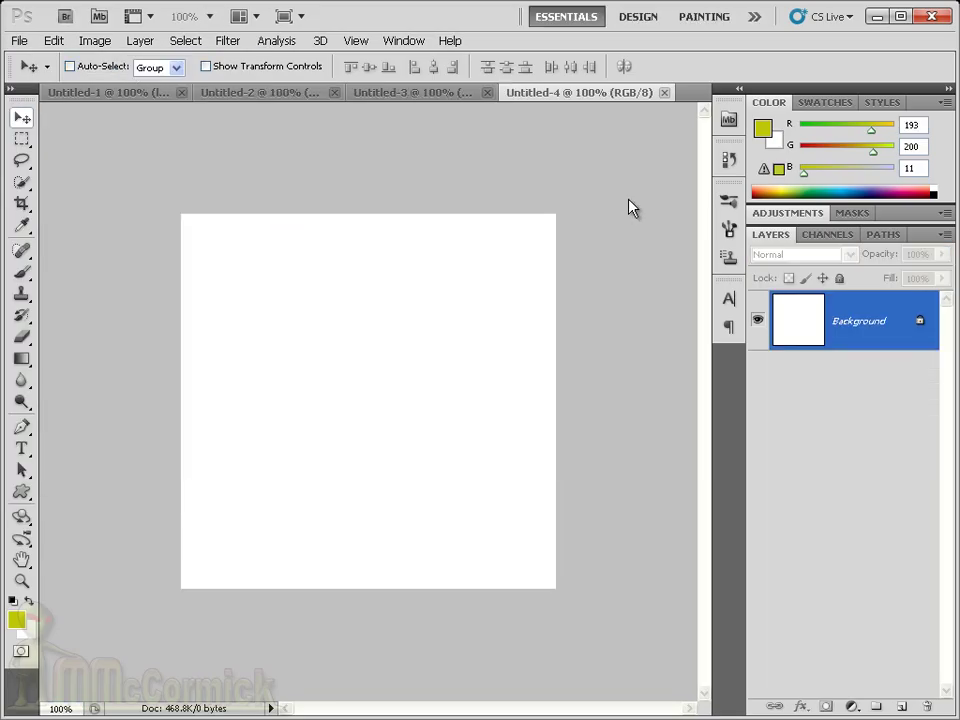
Draw a small square Rectangular Marquee selection near the canvas's top-left corner.
left_click(24, 140)
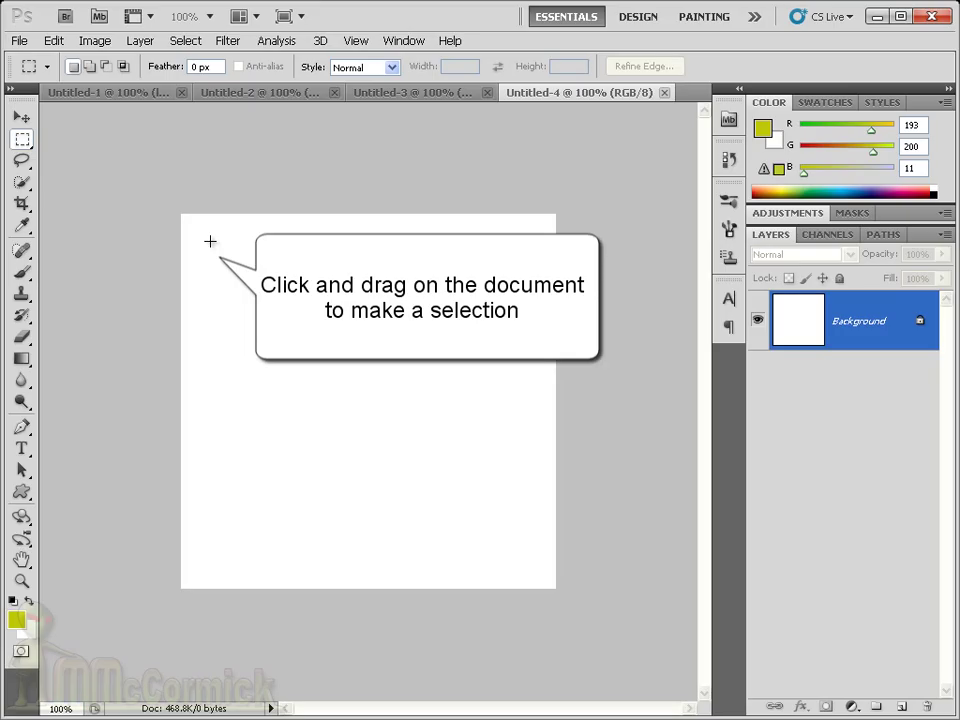
left_click_drag(207, 230, 278, 320)
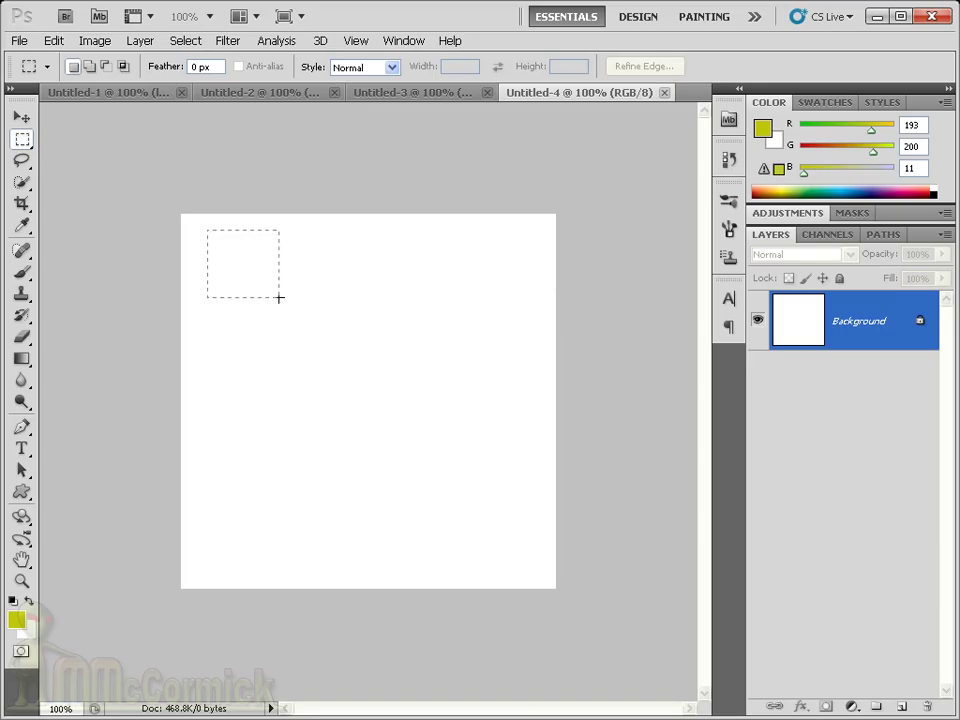
left_click_drag(278, 320, 283, 302)
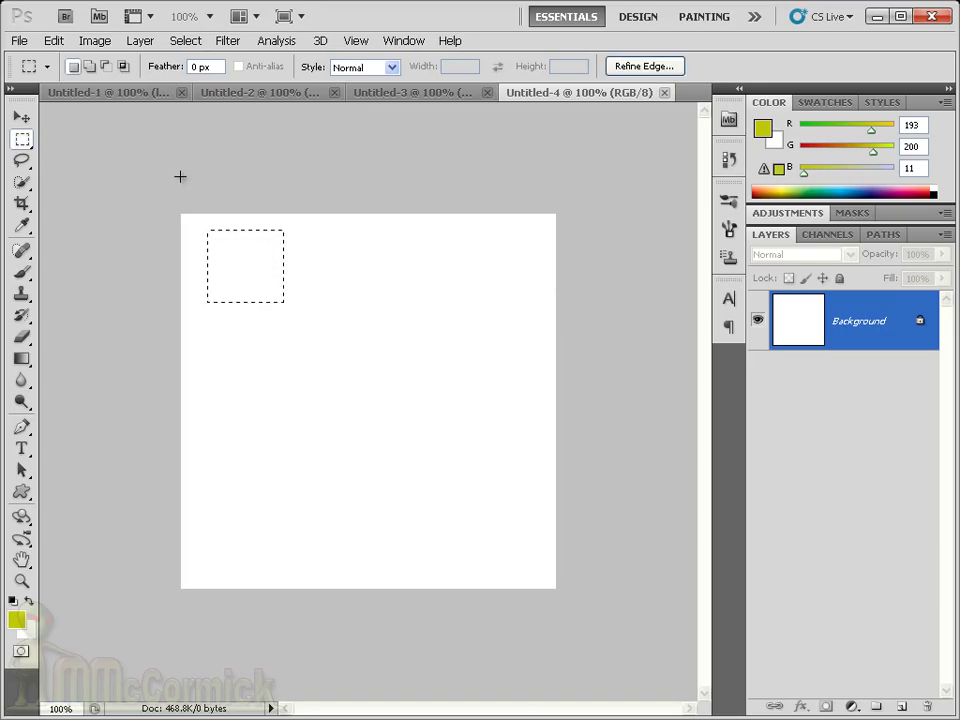
Fill the square selection with the custom colour blue #0054ff using Edit > Fill.
left_click(64, 48)
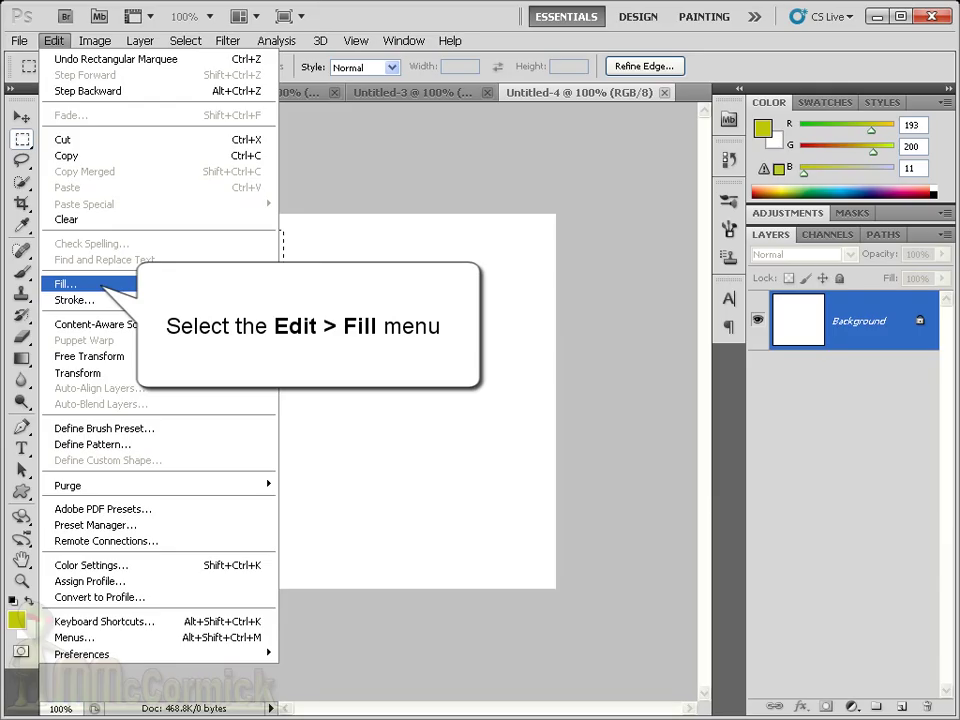
left_click(189, 285)
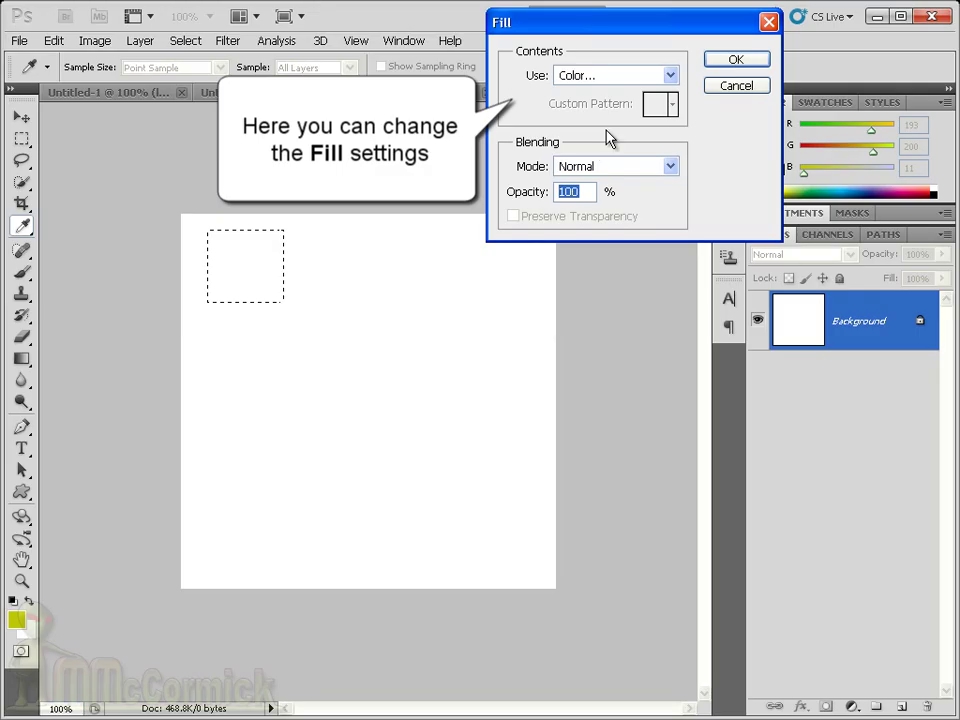
left_click(670, 77)
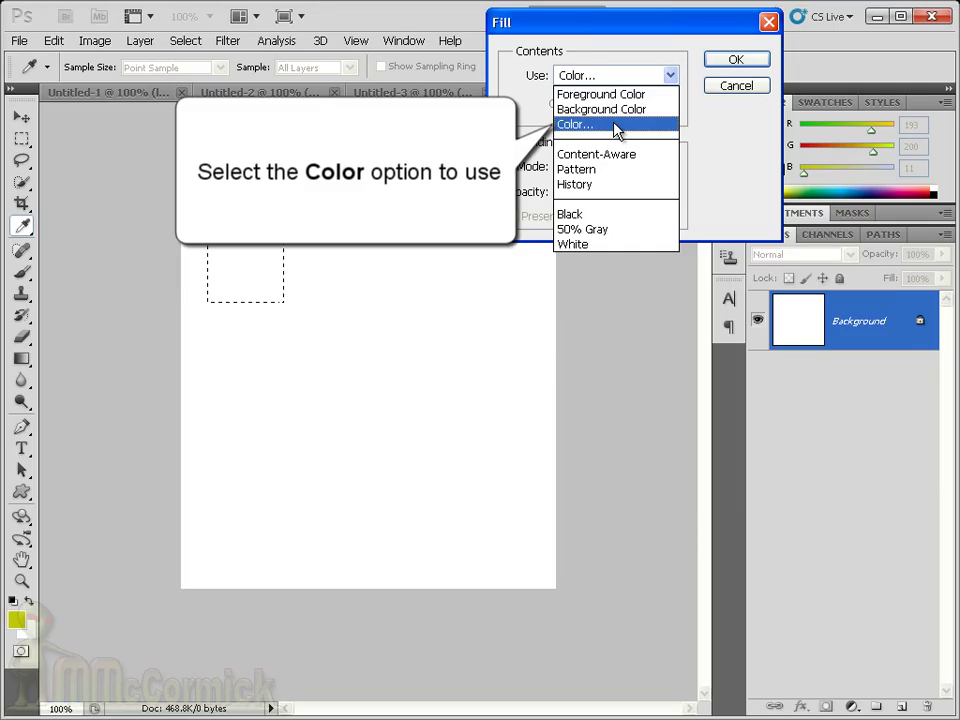
left_click(616, 128)
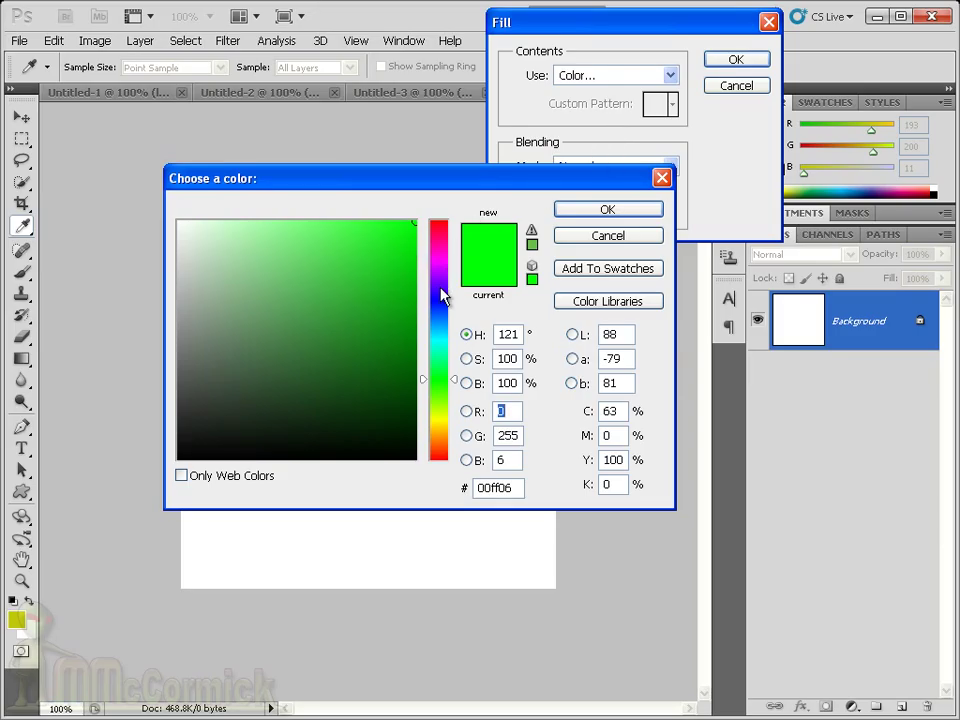
left_click(442, 314)
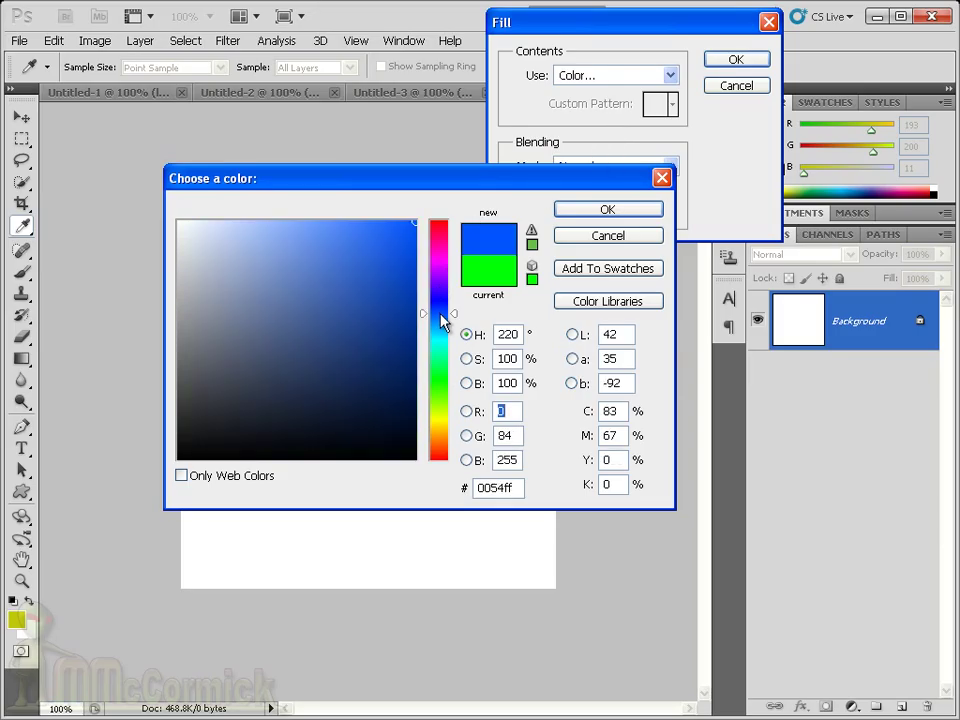
left_click(654, 212)
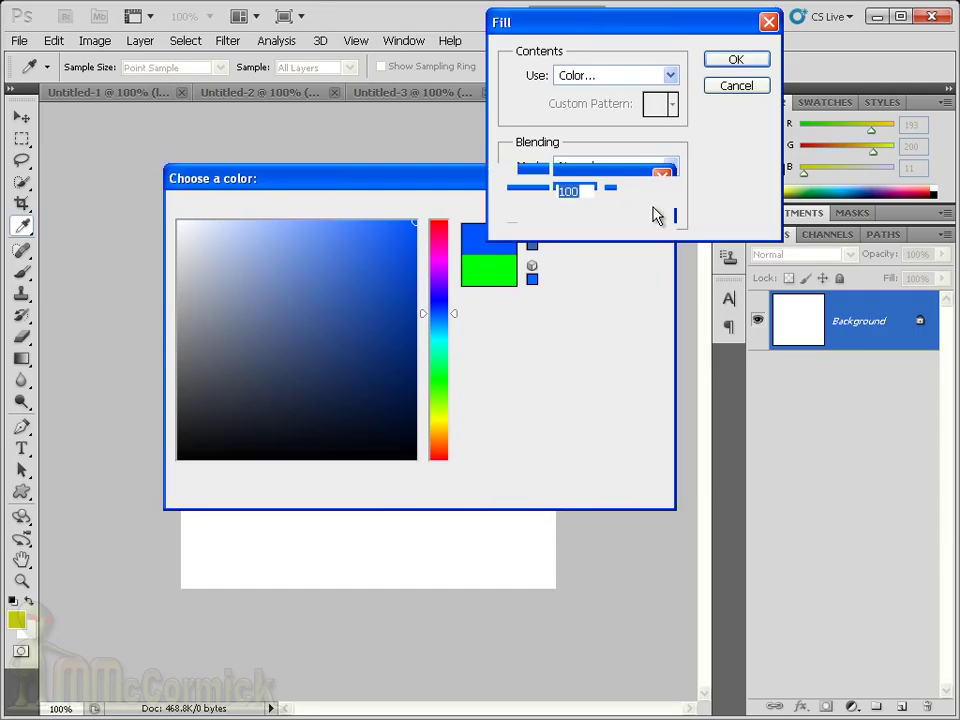
left_click(763, 66)
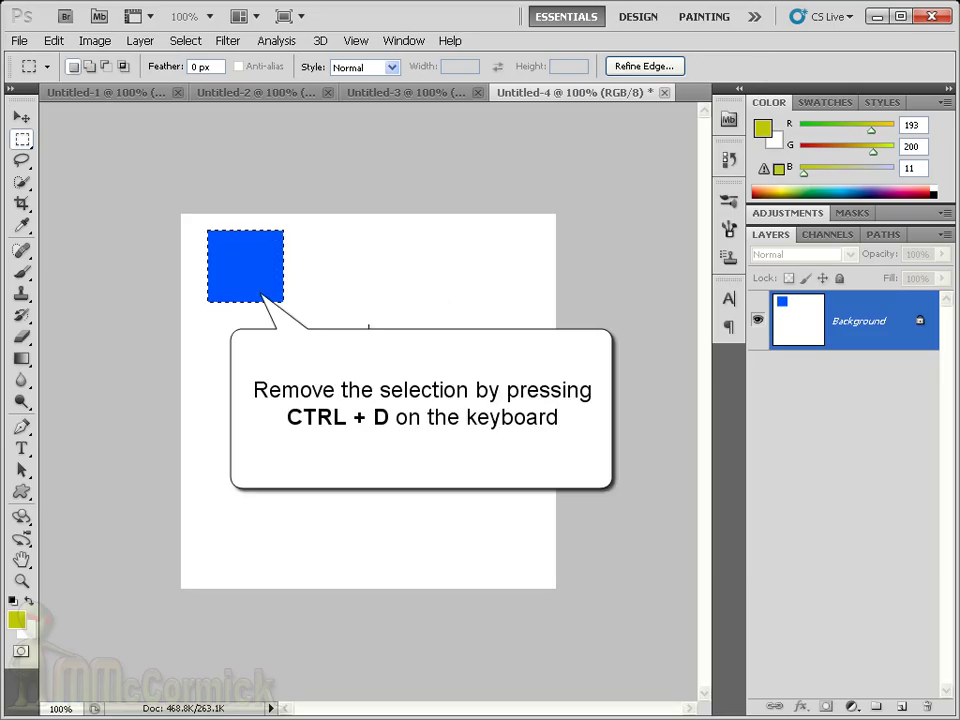
Deselect, then select and cut the square's lower-right portion, leaving a blue L shape.
key("ctrl+d")
key("ctrl+d")
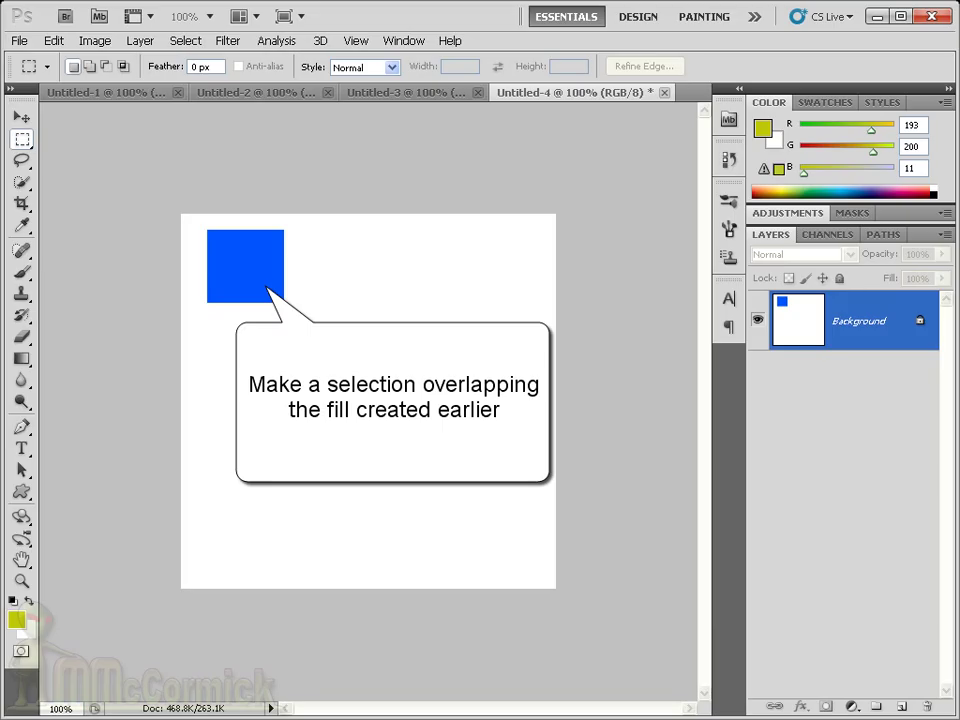
left_click_drag(326, 348, 233, 253)
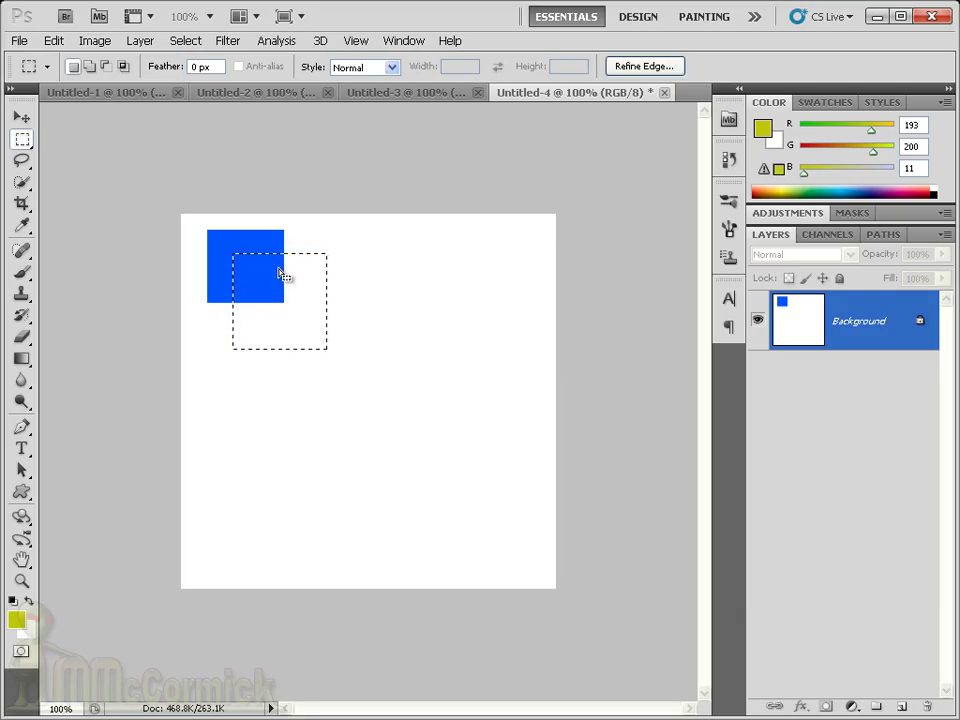
left_click(55, 41)
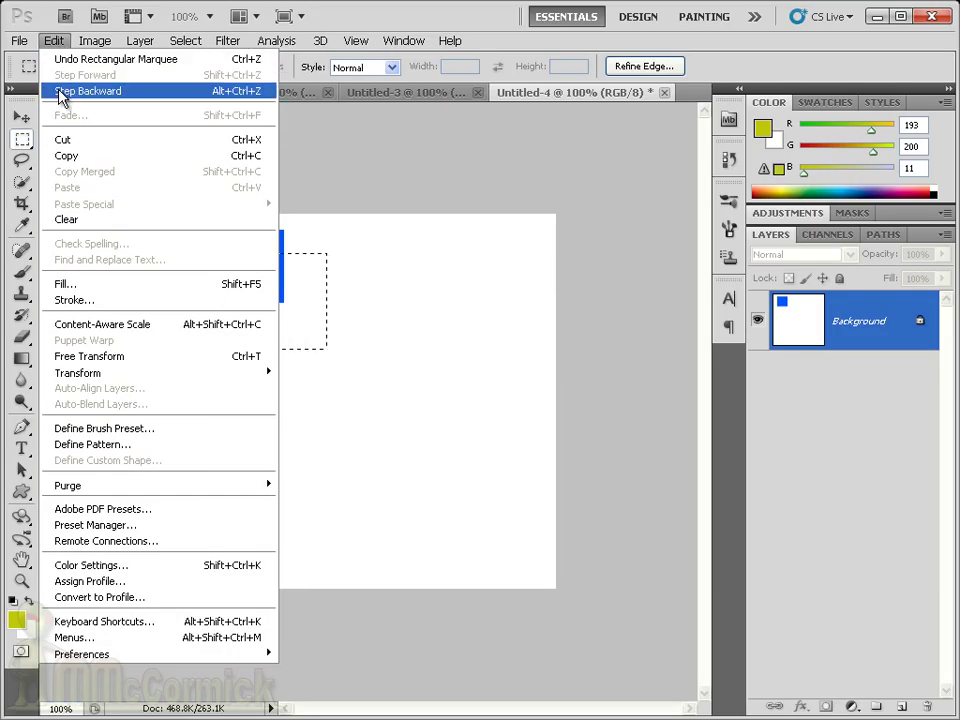
left_click(142, 145)
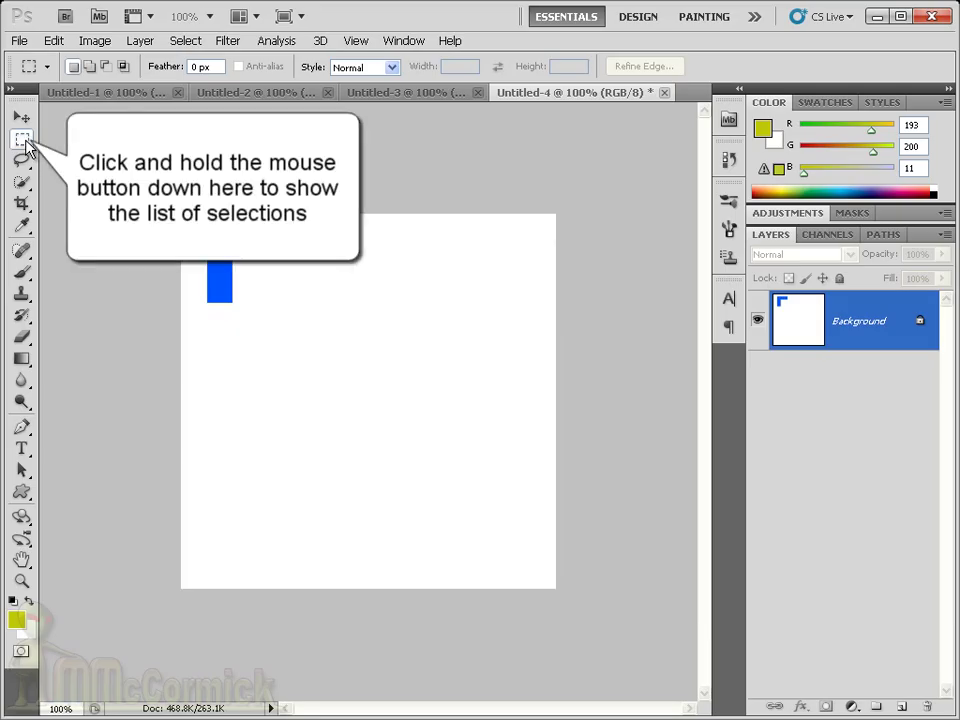
Draw an elliptical selection right of the L, fill it blue, then deselect.
left_click(23, 140)
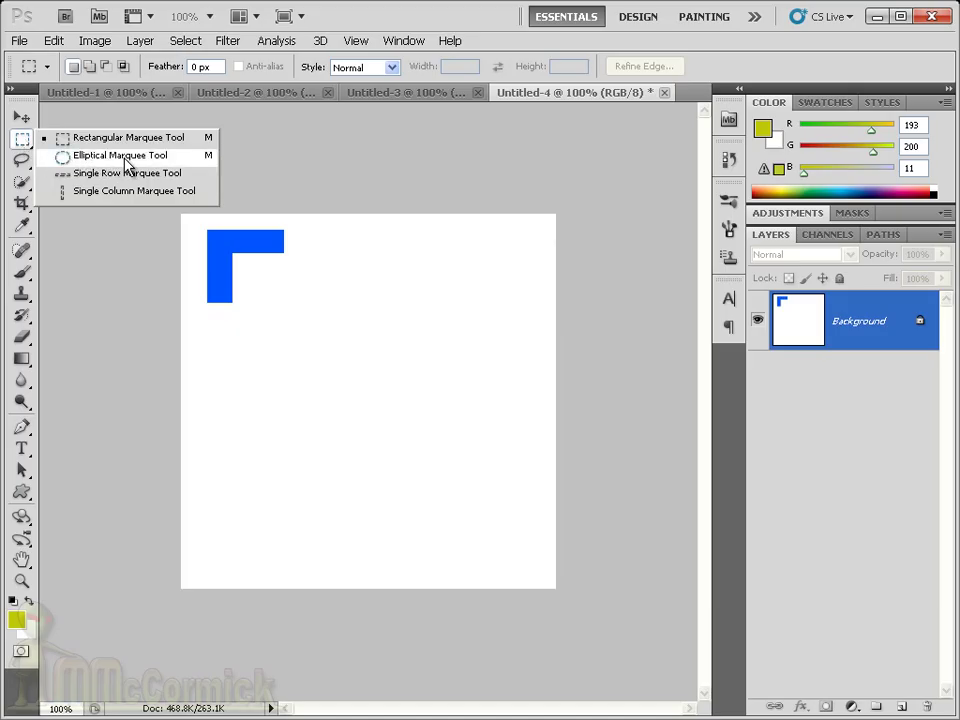
left_click(180, 157)
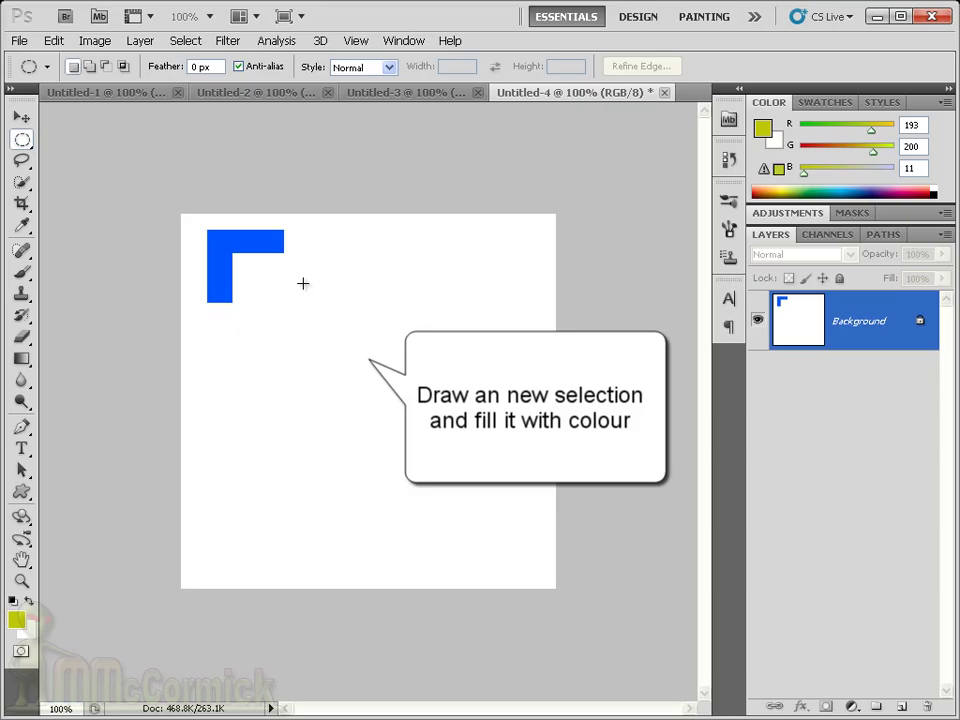
left_click_drag(303, 283, 409, 365)
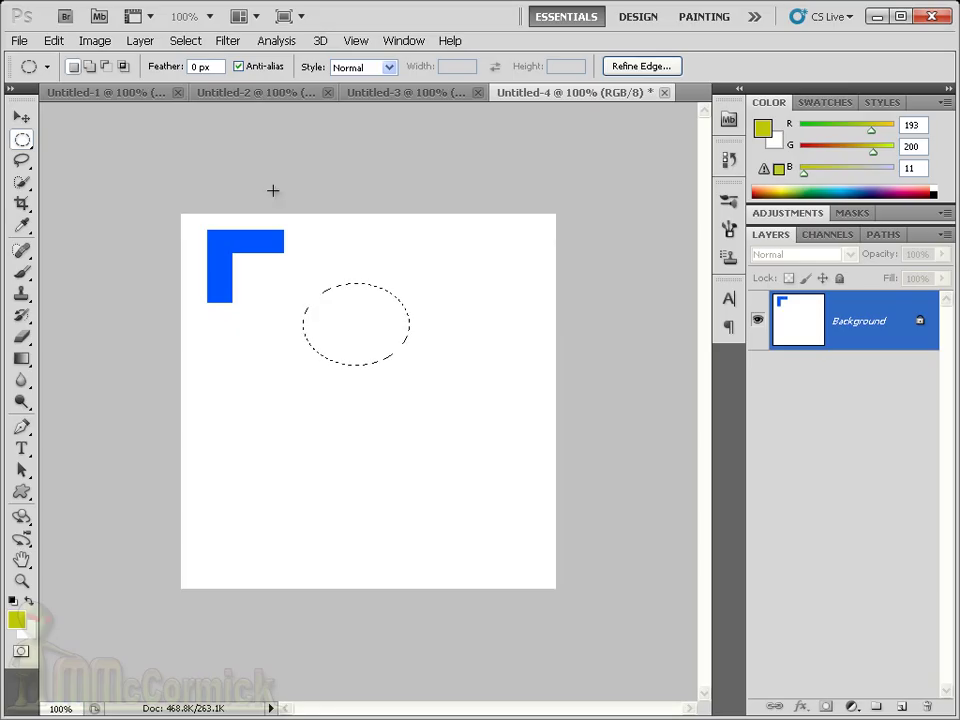
left_click(54, 40)
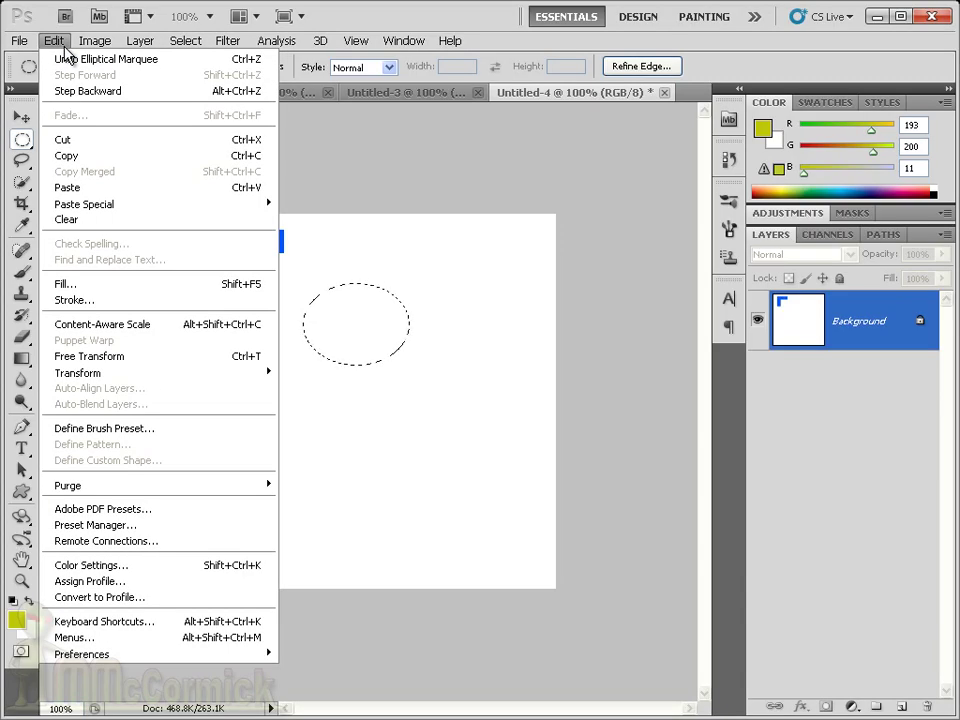
left_click(104, 285)
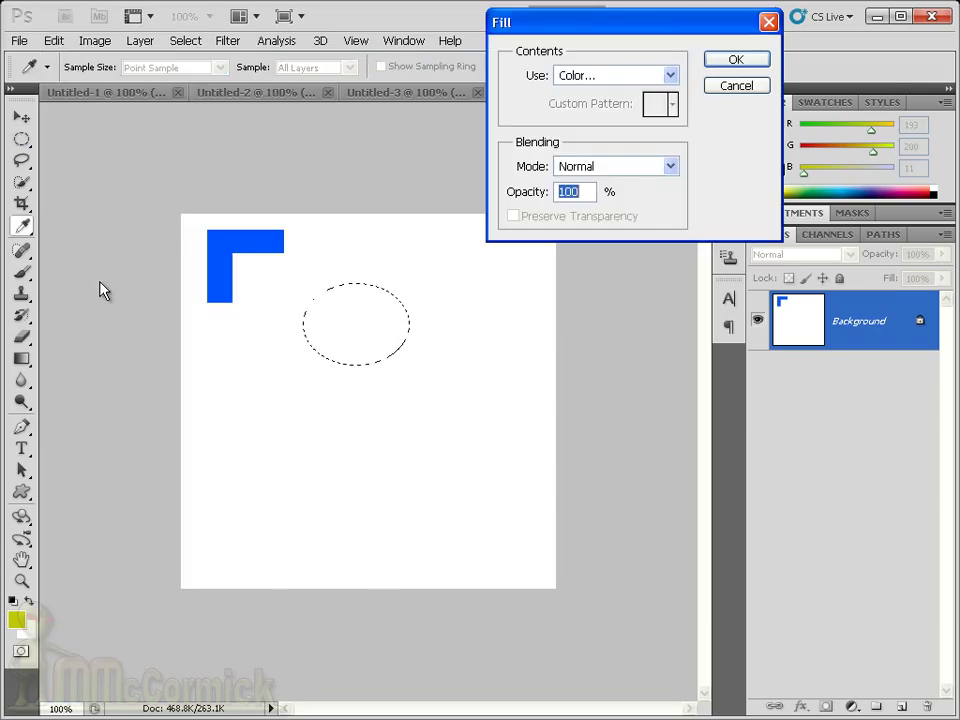
left_click(736, 60)
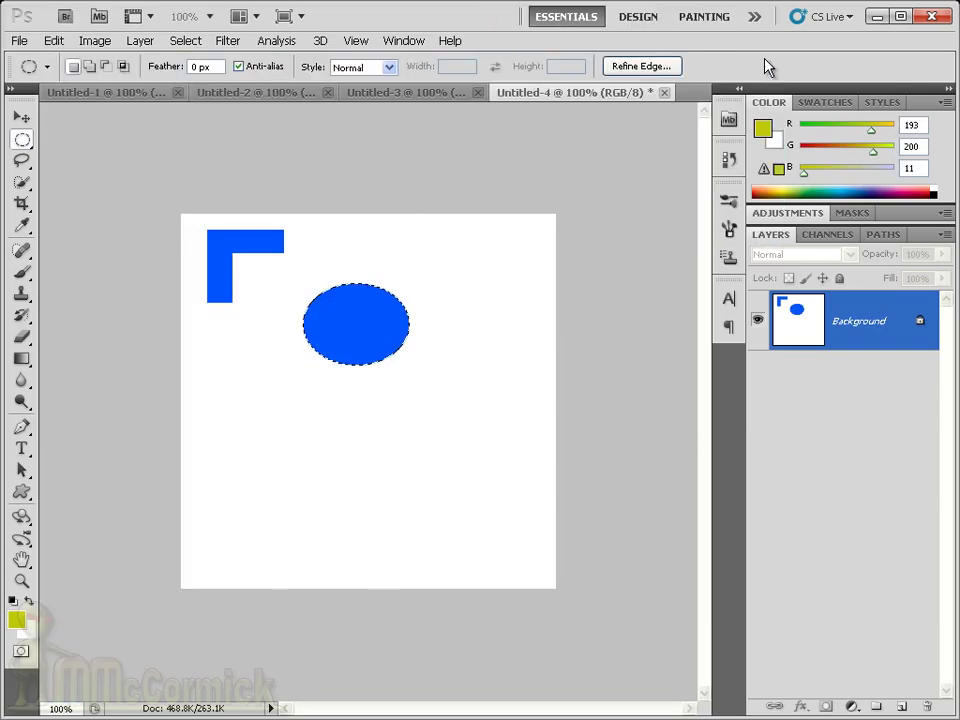
left_click(499, 222)
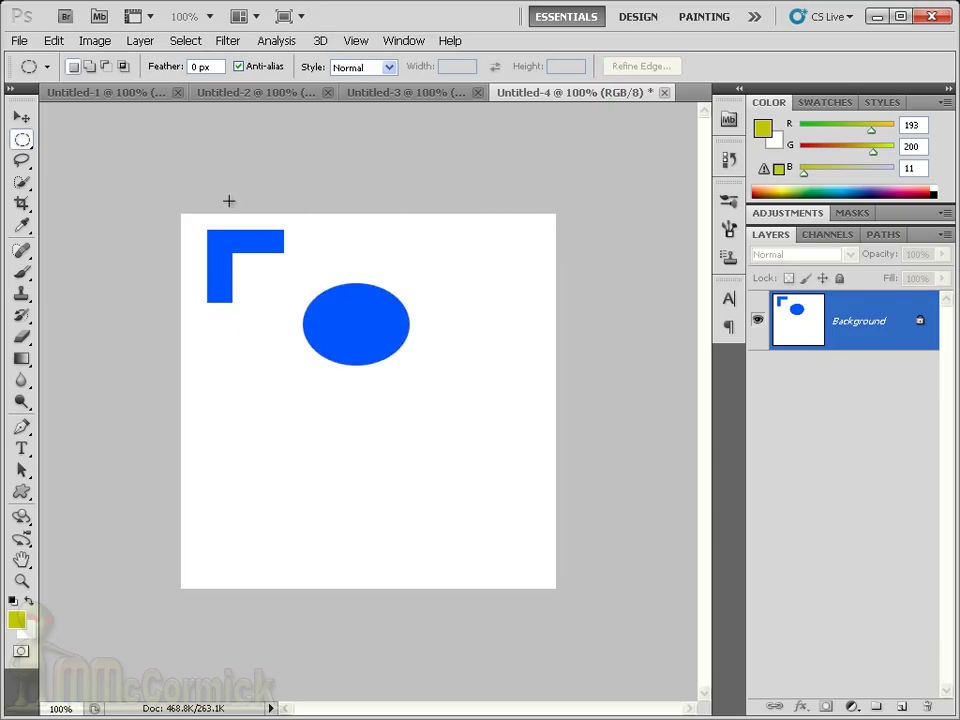
Lasso a wavy region over the oval's right side and cut it away.
left_click(22, 162)
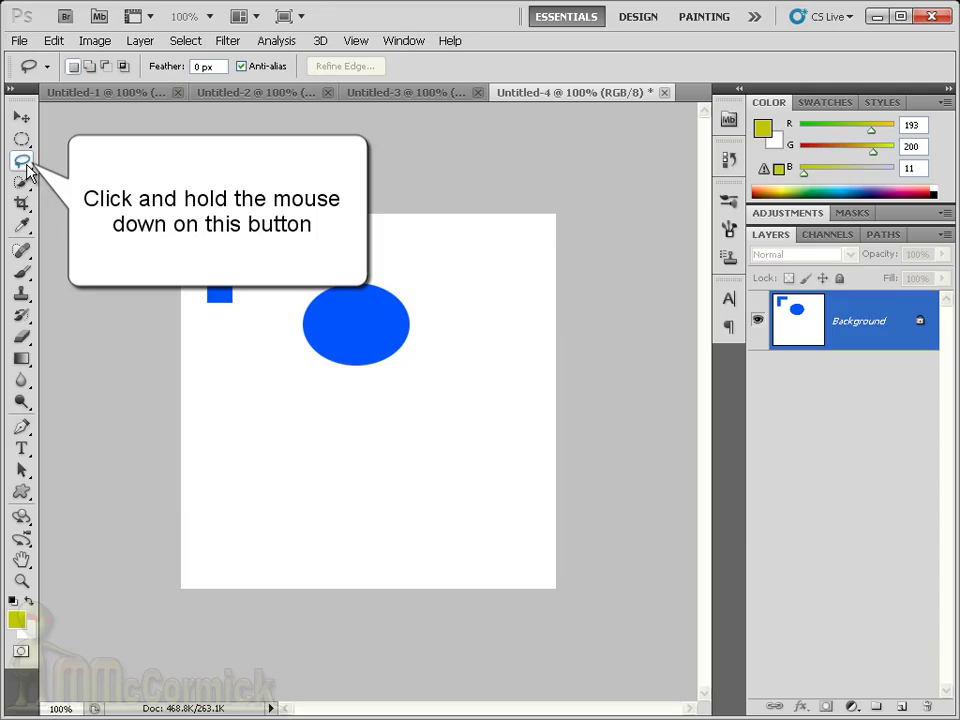
left_click(27, 166)
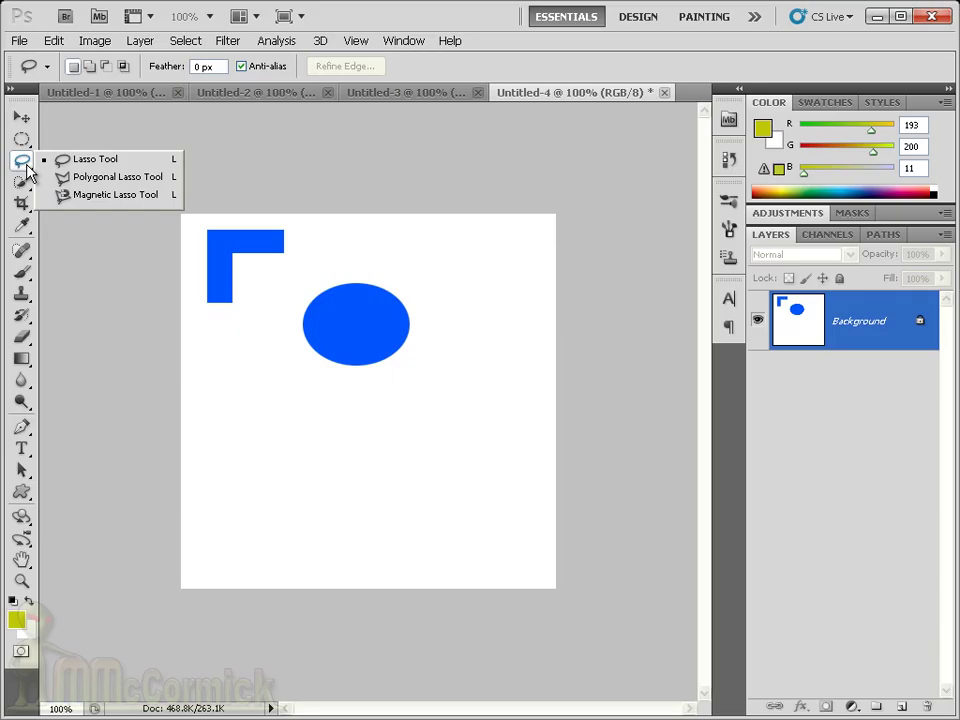
left_click(140, 164)
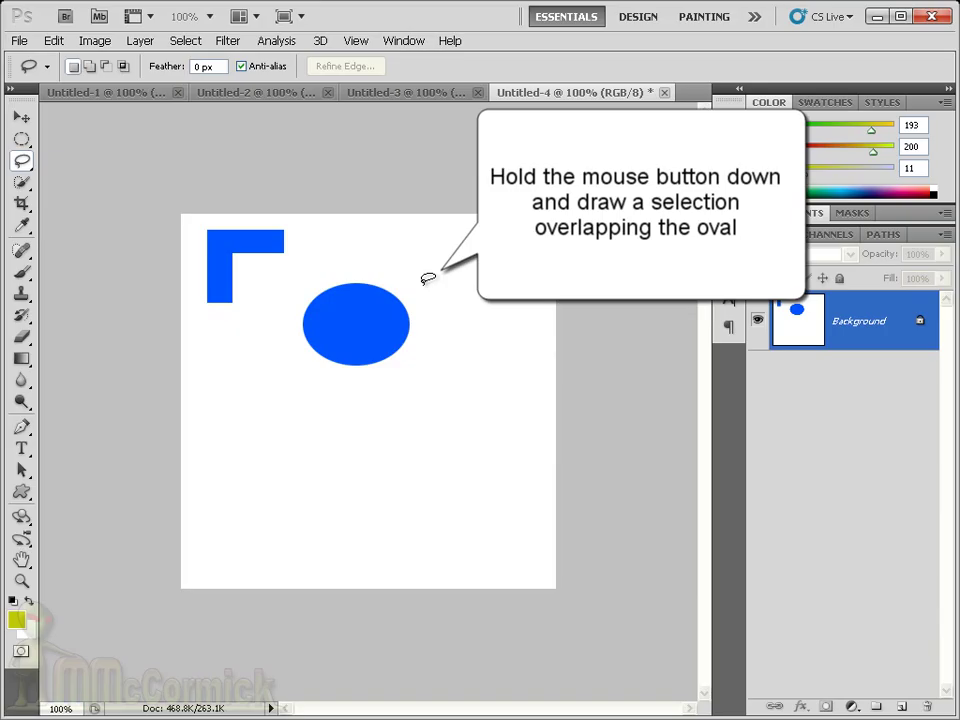
mouse_move(422, 285)
left_mouse_down()
mouse_move(372, 303)
mouse_move(360, 368)
left_mouse_up()
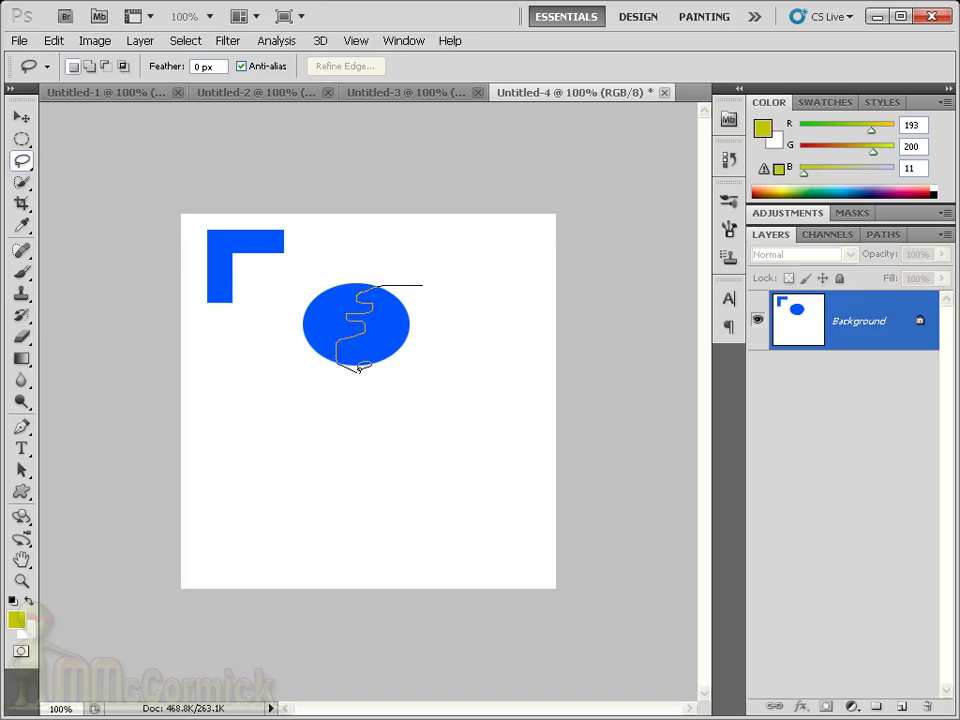
left_click_drag(360, 368, 422, 287)
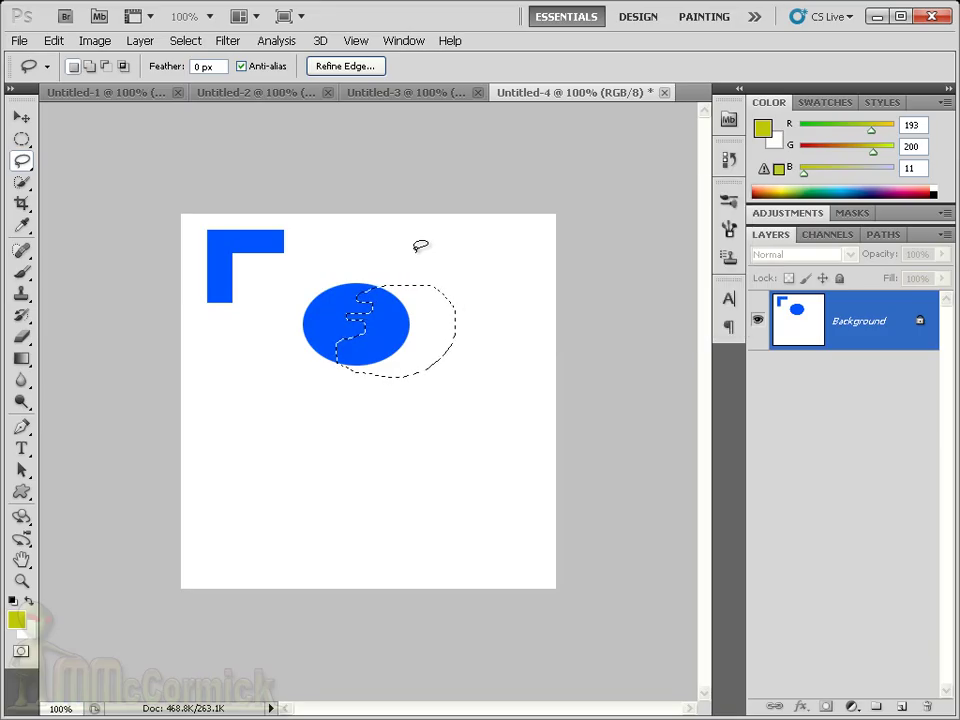
left_click(55, 41)
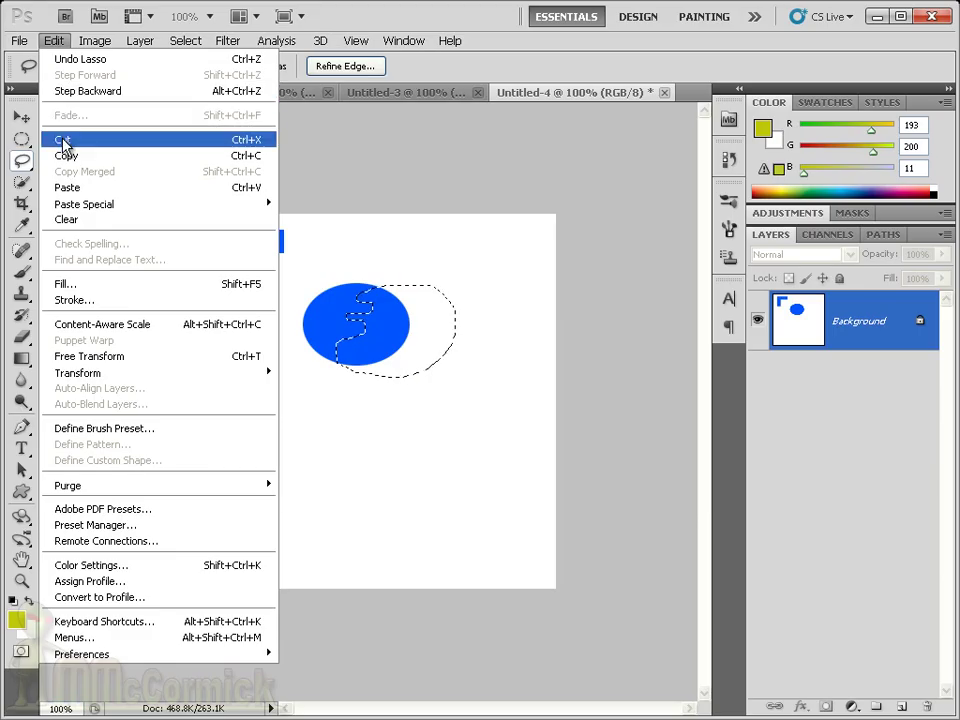
left_click(150, 148)
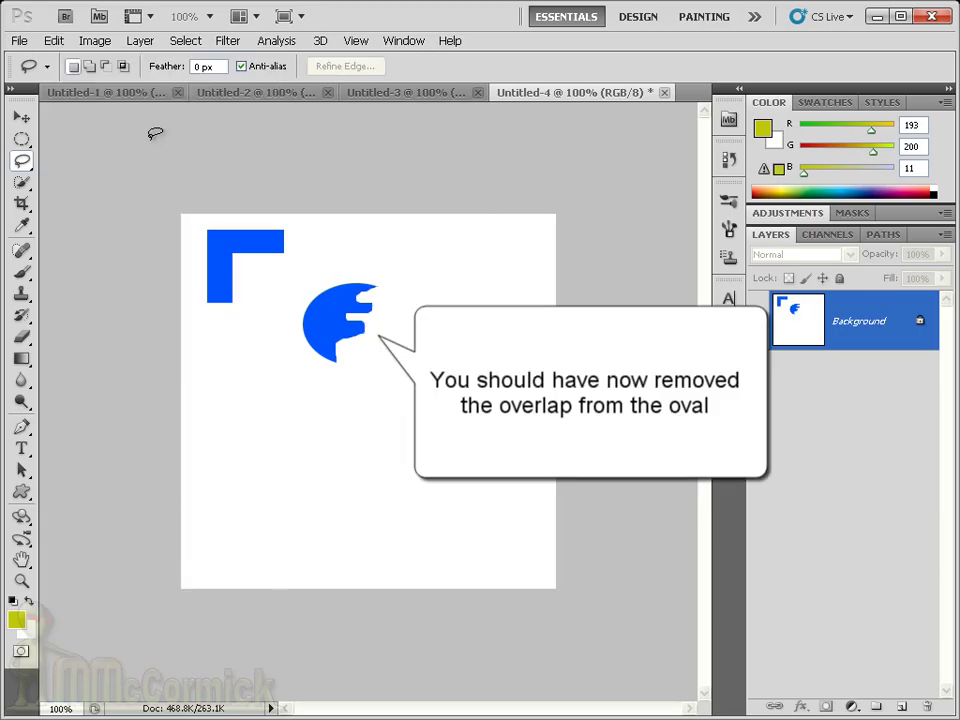